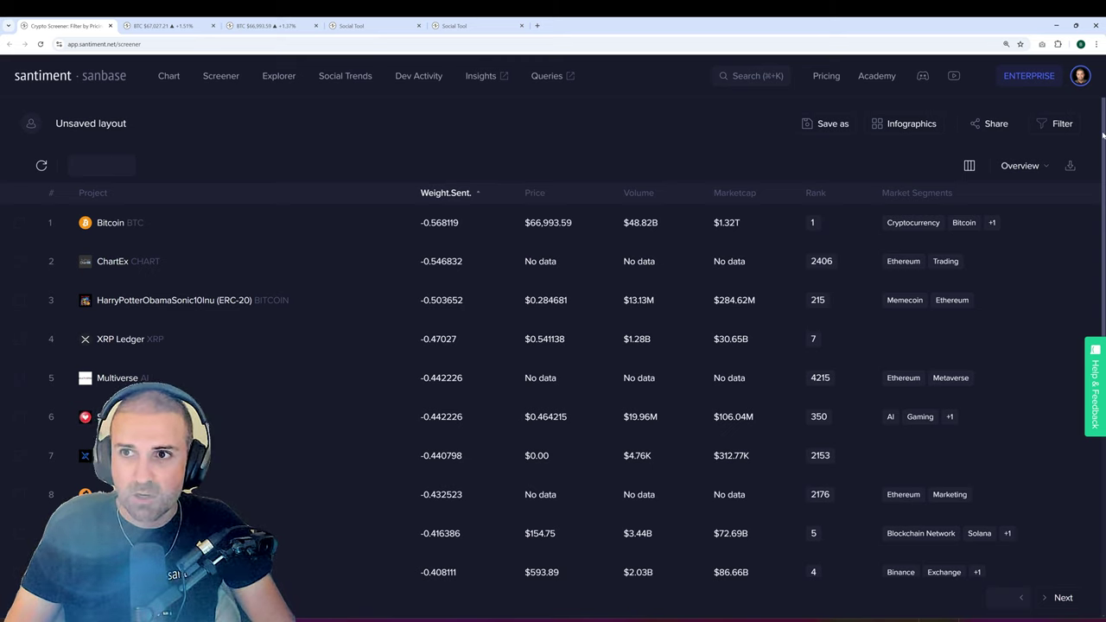
left_click_drag(1102, 134, 1104, 151)
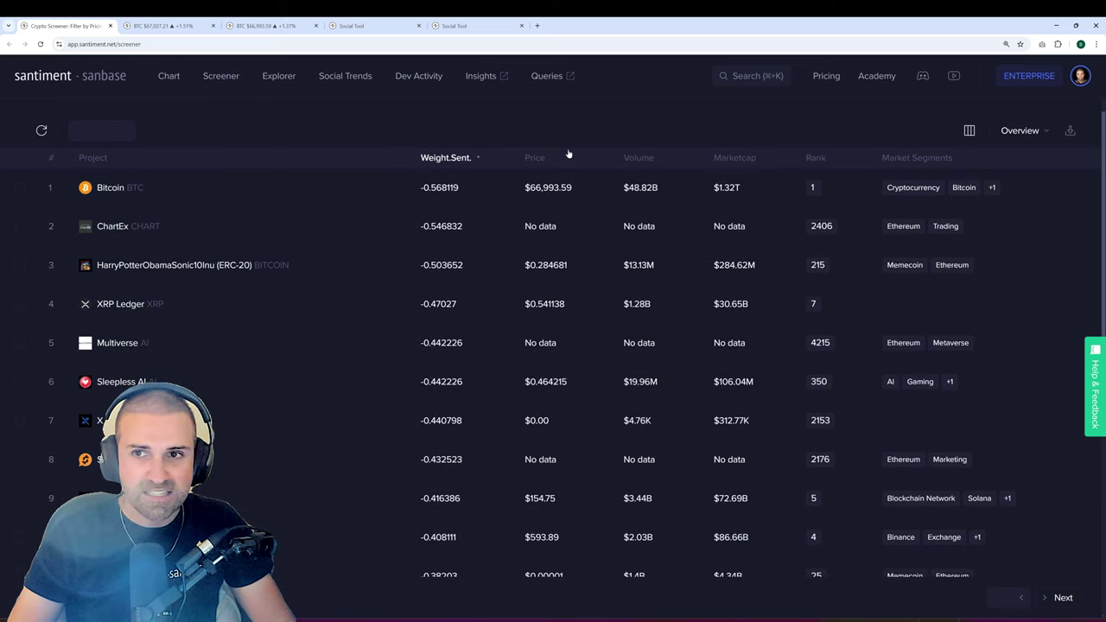
left_click(969, 131)
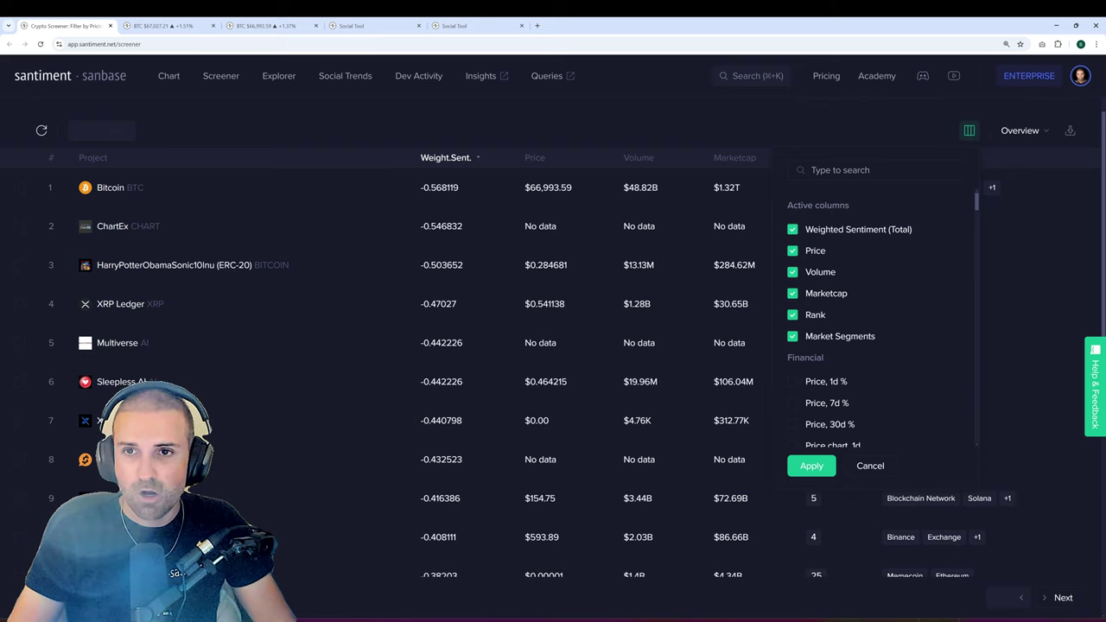
left_click(864, 169)
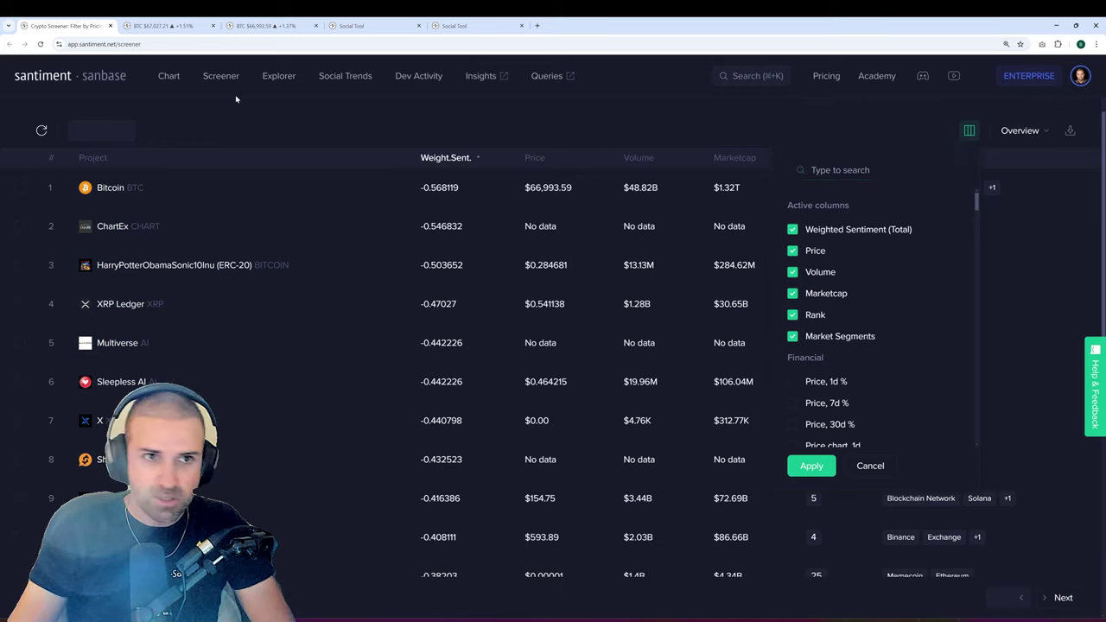
left_click(880, 465)
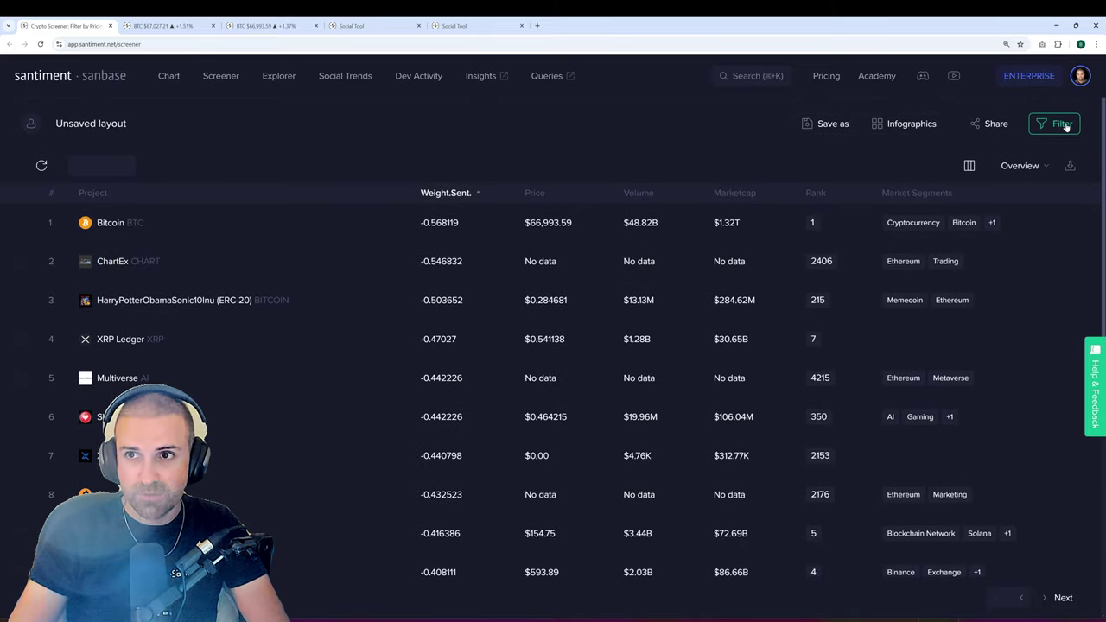
left_click(1063, 124)
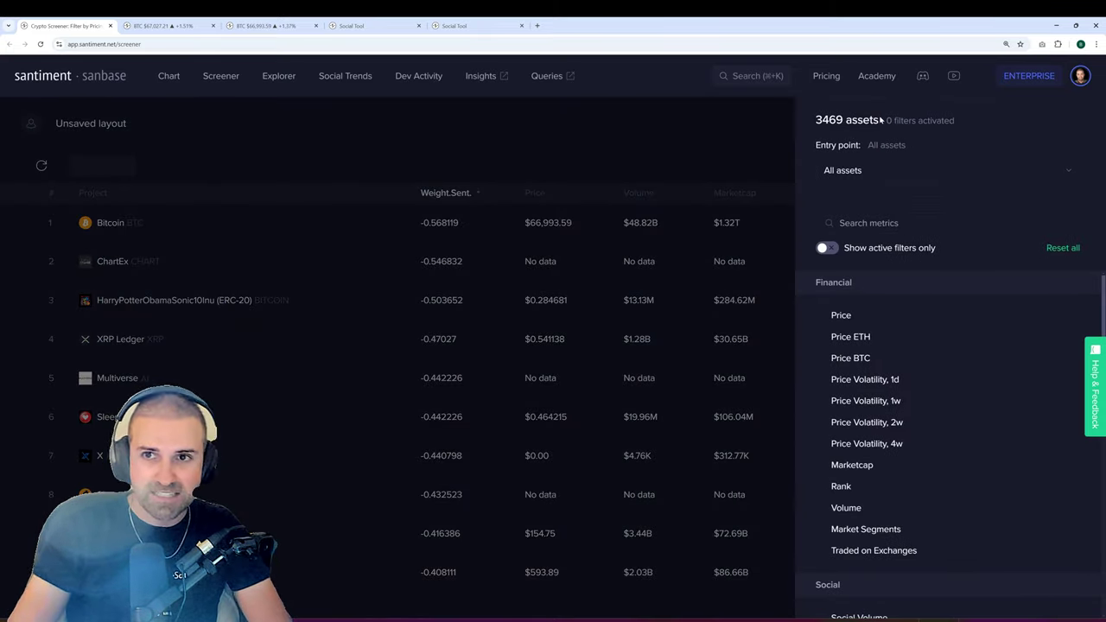
left_click(780, 121)
scroll(631, 130, "down", 1)
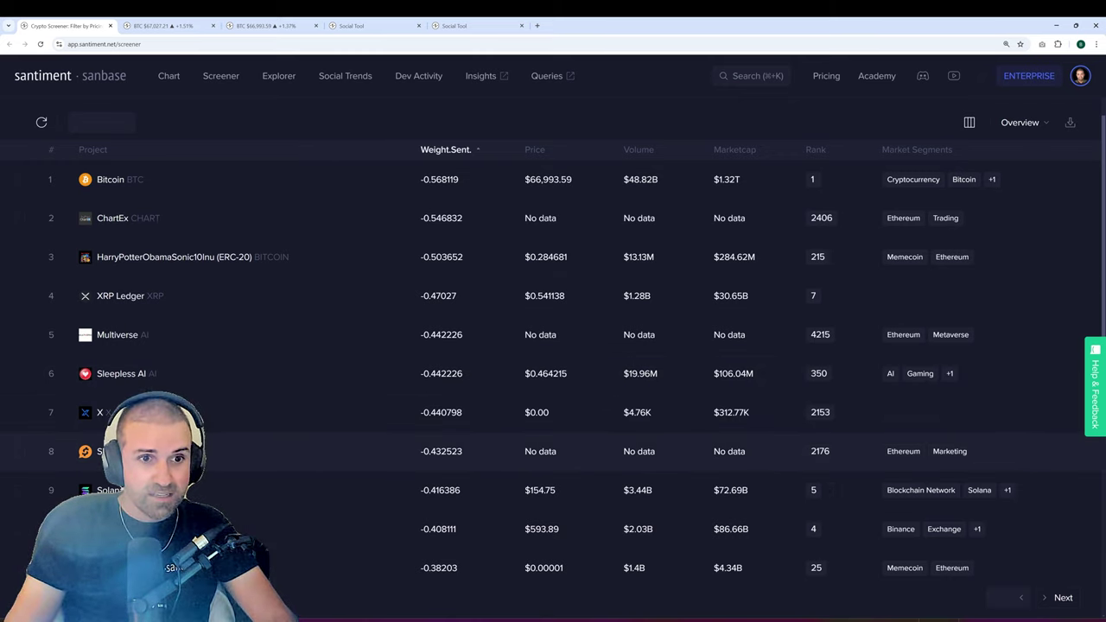
scroll(511, 296, "down", 2)
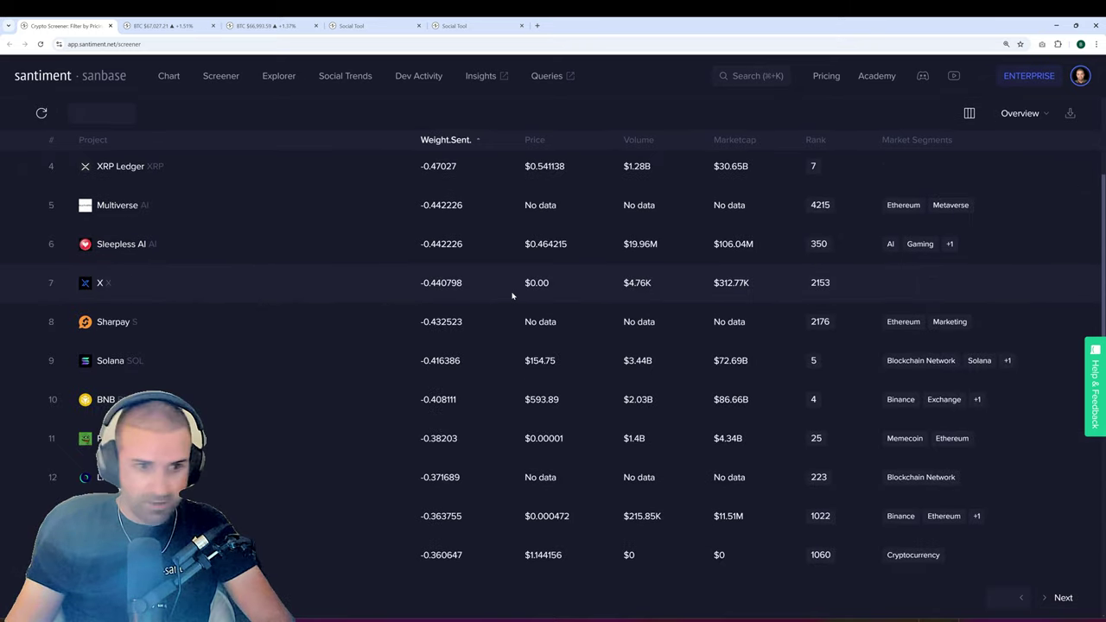
scroll(511, 296, "down", 3)
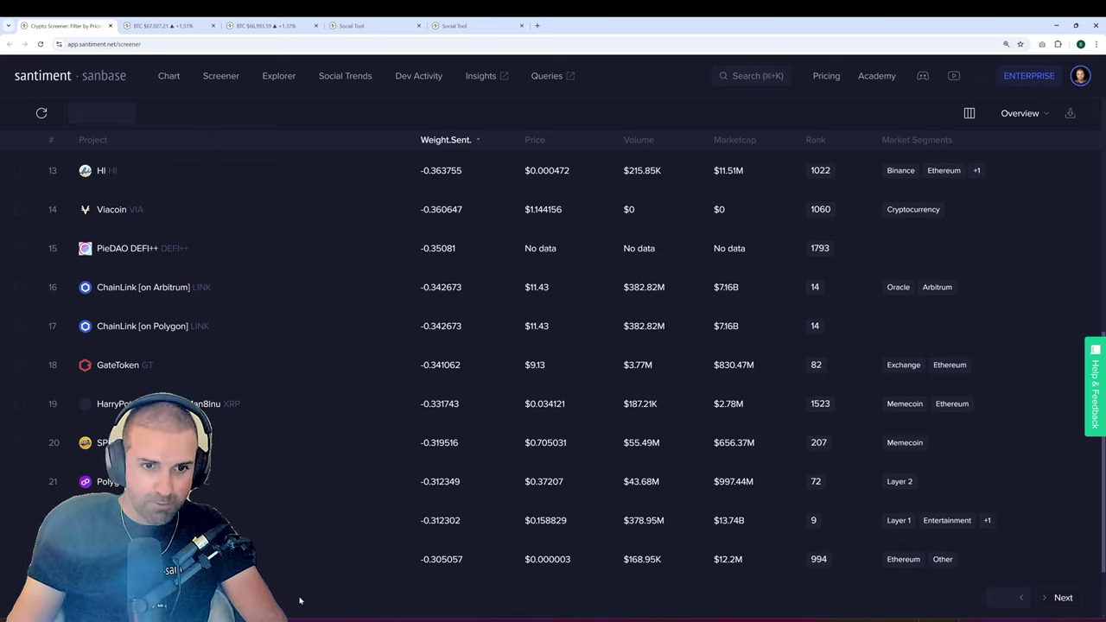
scroll(469, 316, "up", 6)
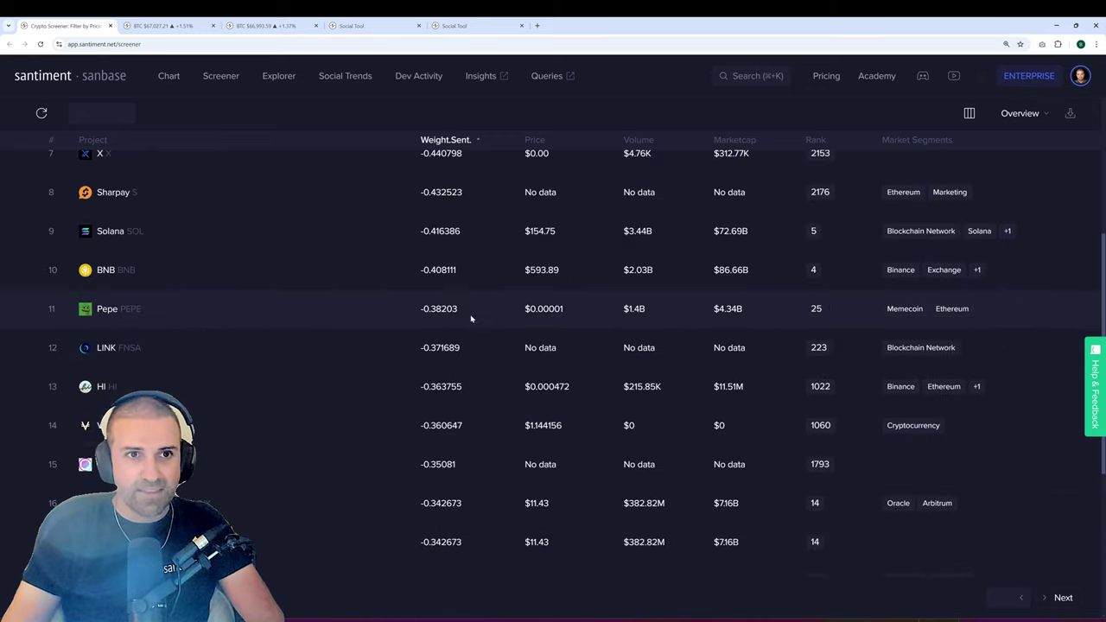
Sort the screener by Weight.Sent. descending so Ambire Wallet tops the list
left_click(458, 197)
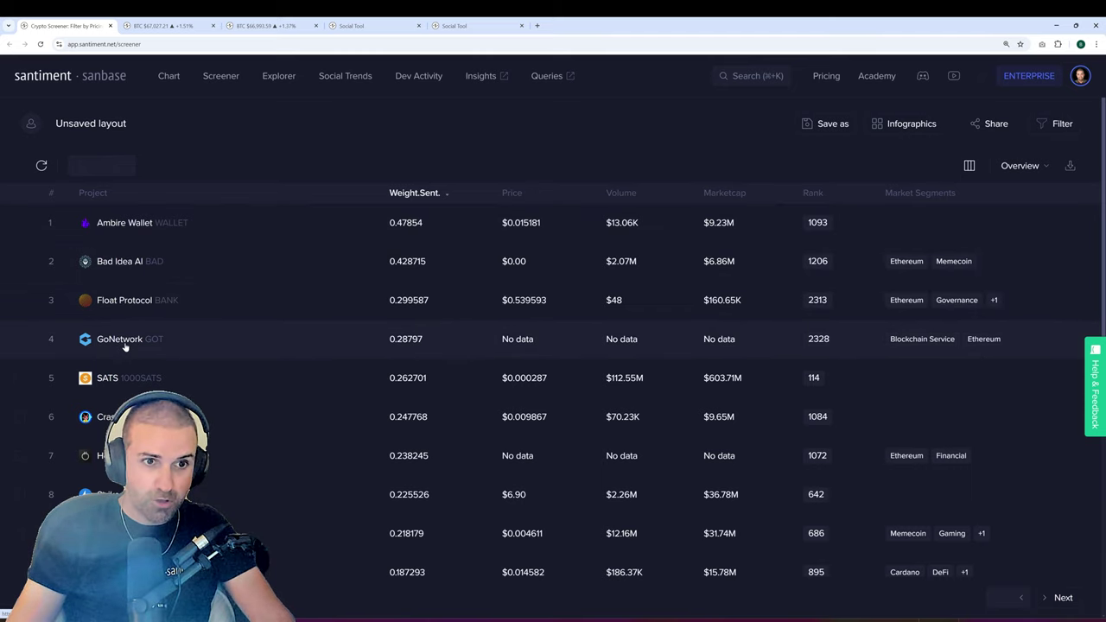
scroll(293, 343, "down", 3)
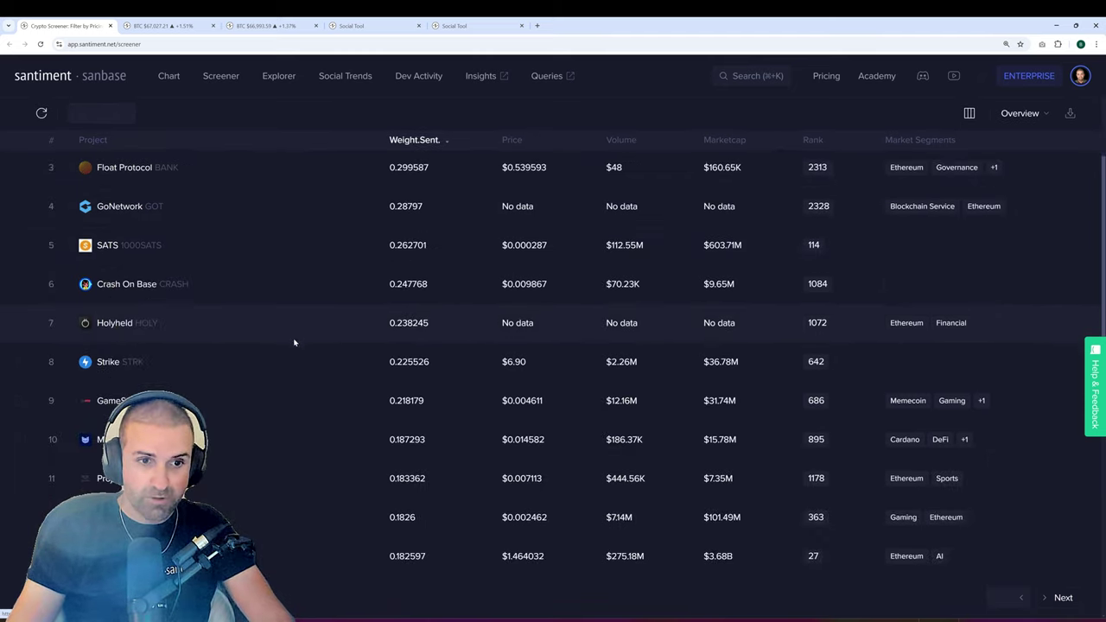
scroll(295, 343, "up", 3)
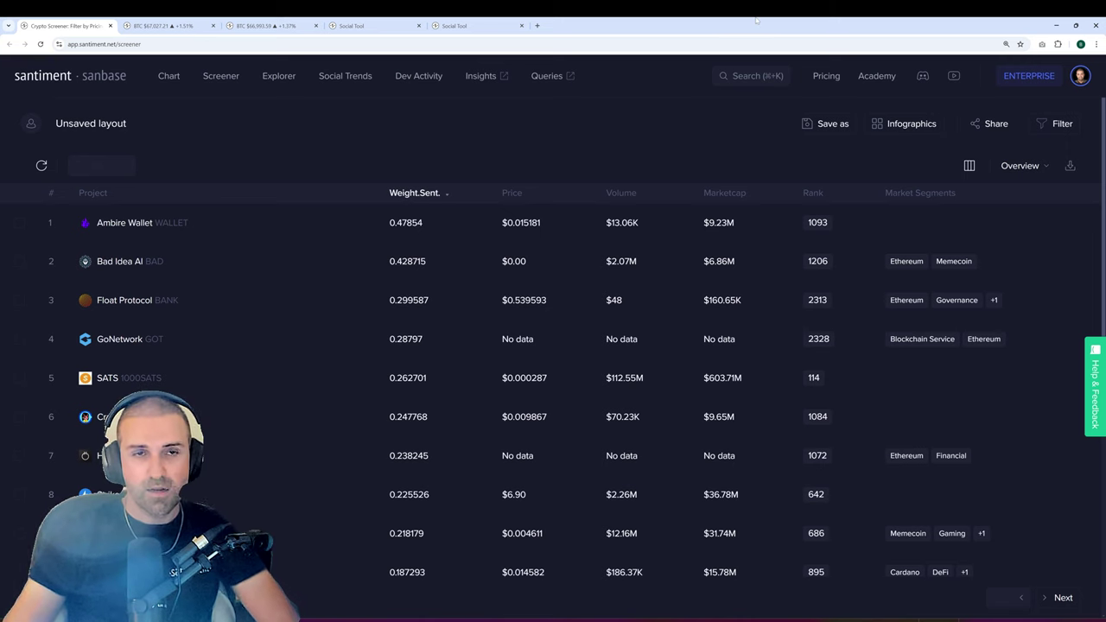
On the expanded BTC chart, reveal the Positive / Negative Sentiment Ratio (BTC) expression x1 / x2
left_click(160, 26)
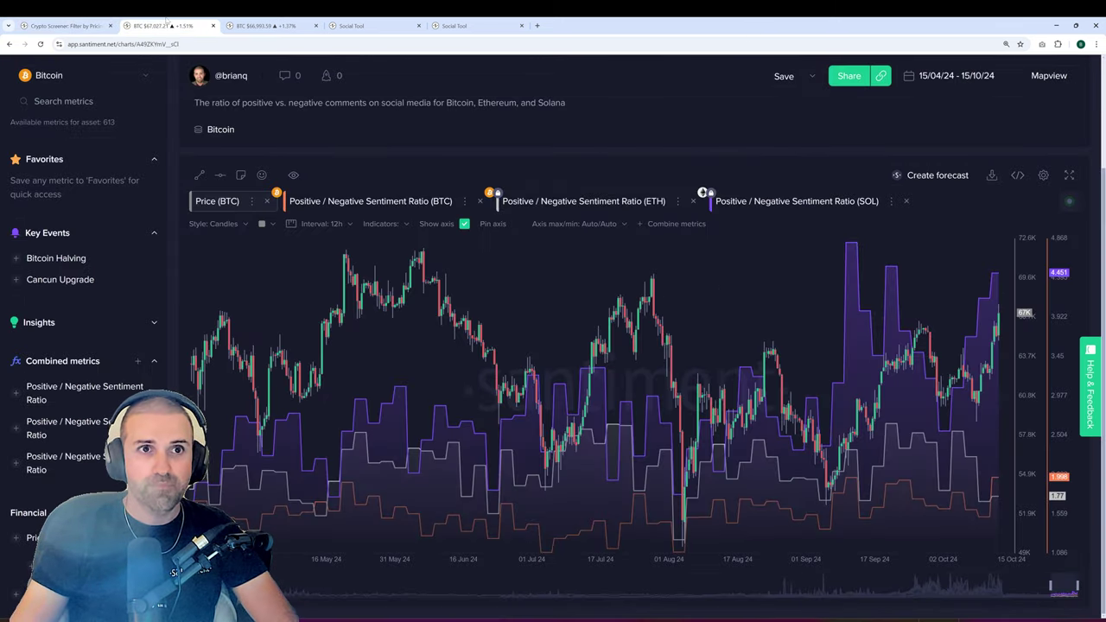
left_click(1070, 176)
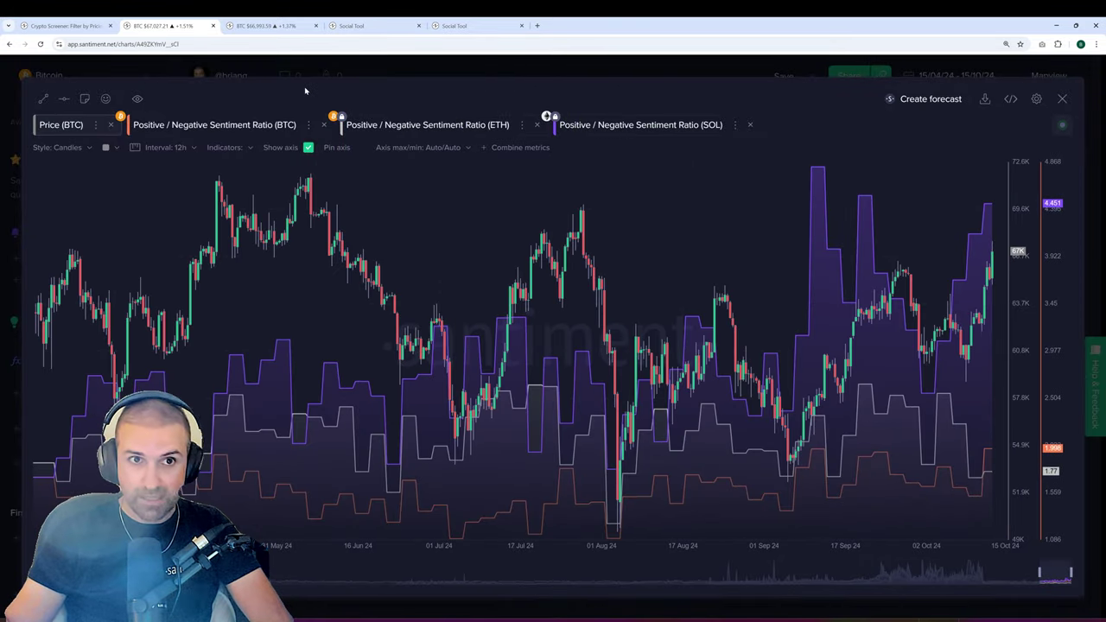
left_click(214, 124)
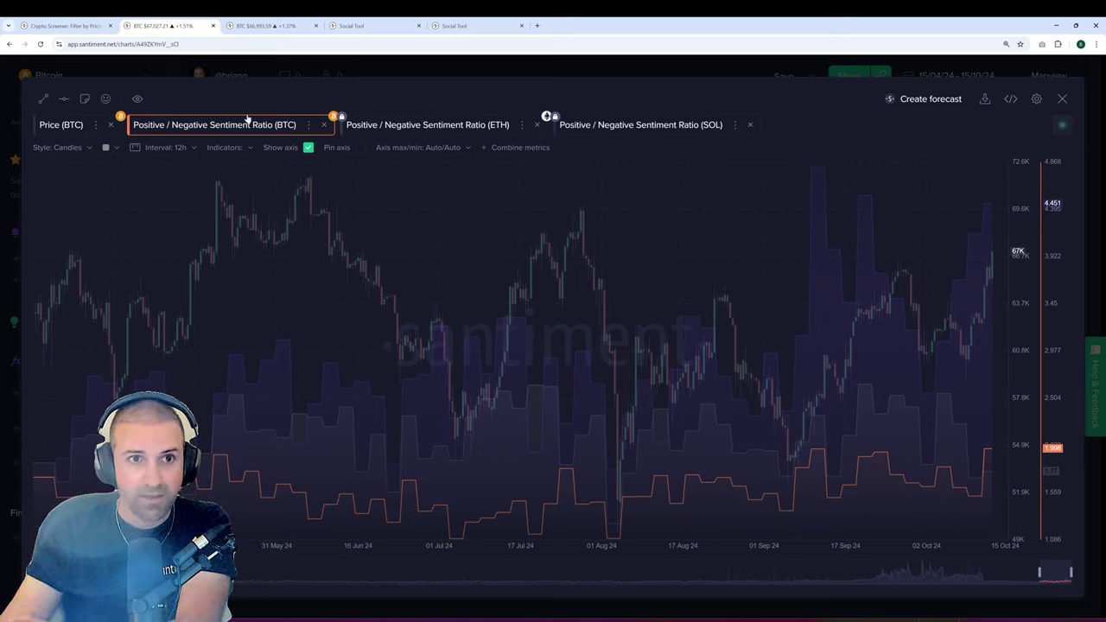
left_click(222, 126)
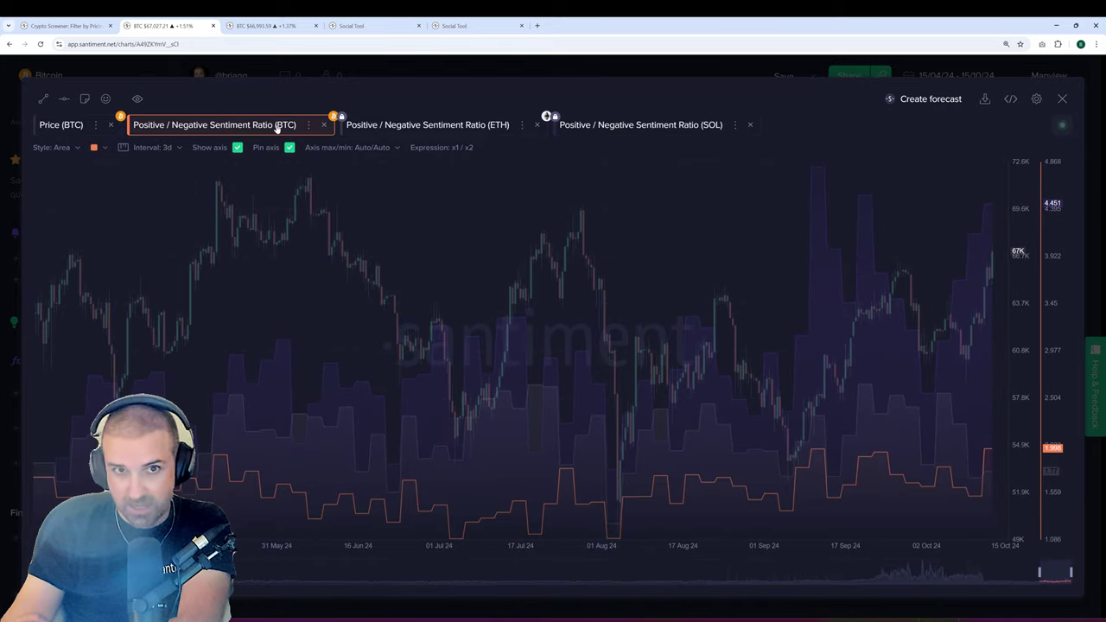
left_click(439, 155)
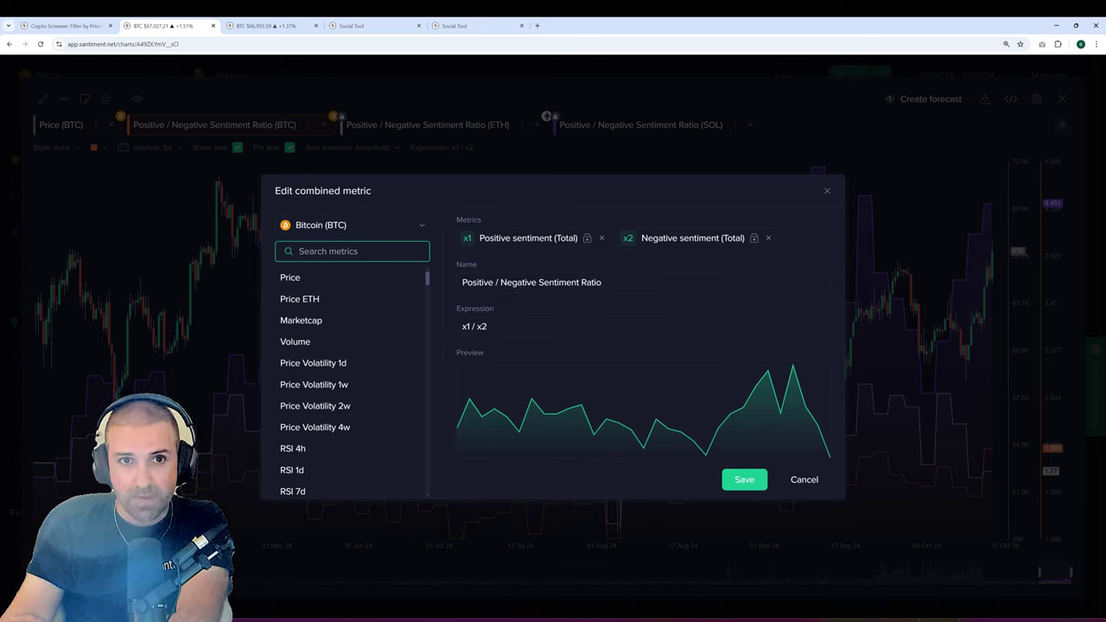
Inspect the ratio's name and x1 / x2 expression, then cancel the editor and discard changes
left_click_drag(605, 282, 451, 292)
left_click(489, 327)
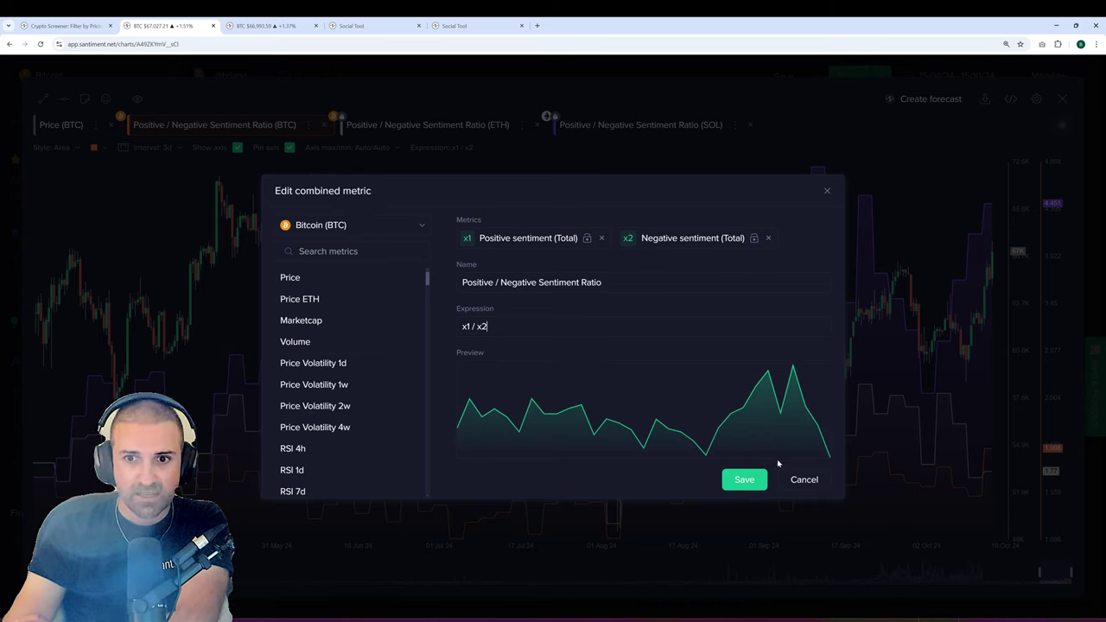
left_click(813, 482)
left_click(604, 100)
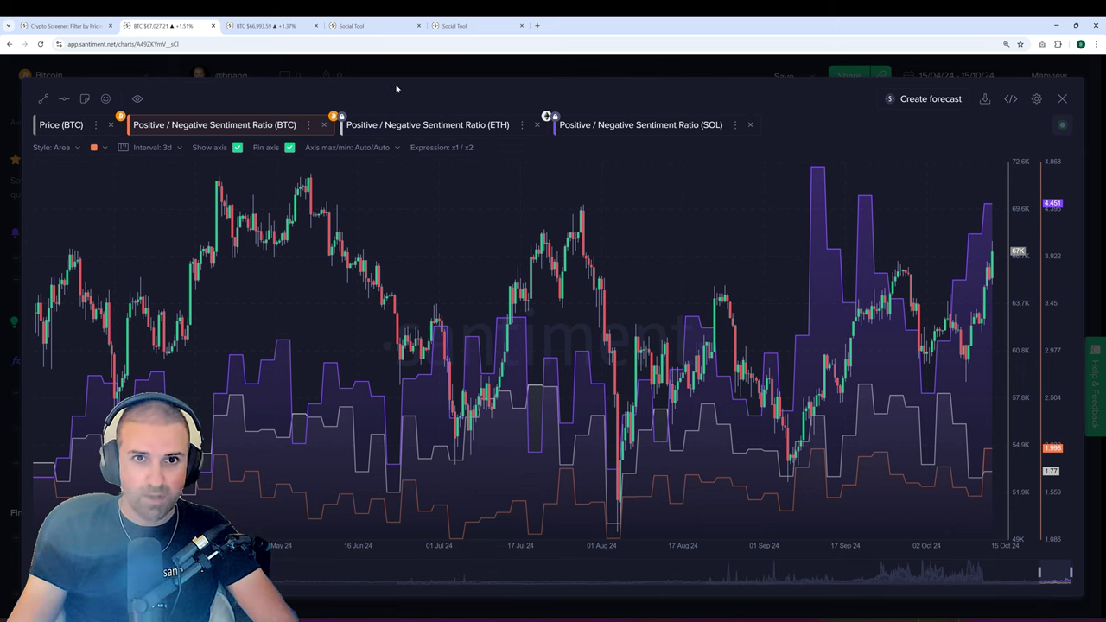
Leave full-window view and change the chart's asset from Bitcoin (BTC) to Optimism (OP)
key("Escape")
scroll(536, 147, "up", 3)
scroll(533, 157, "down", 1)
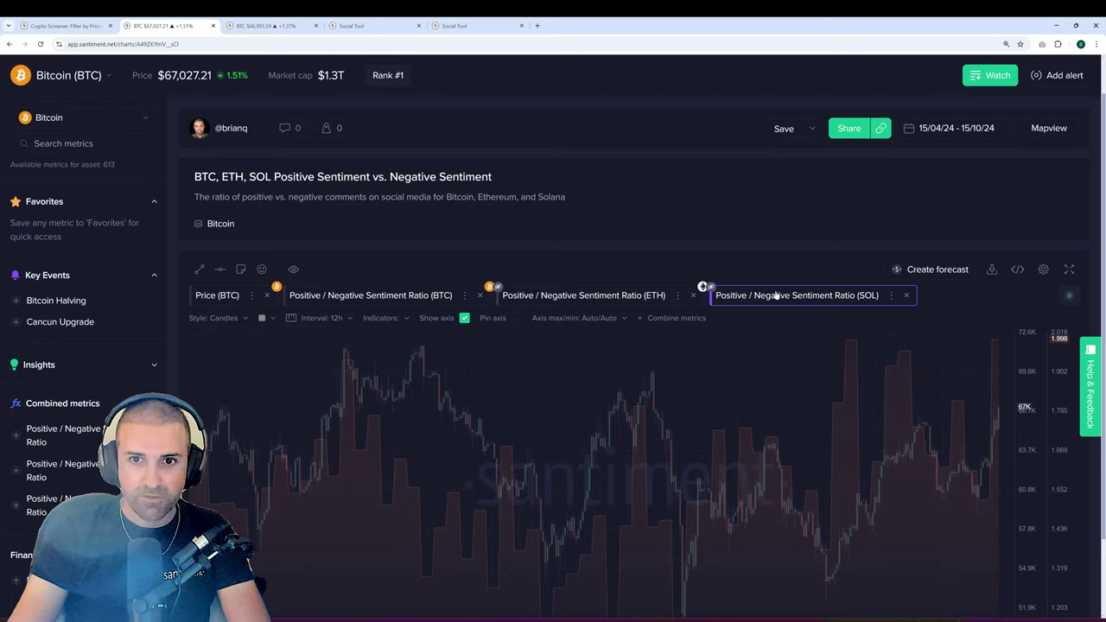
left_click(80, 85)
left_click(603, 382)
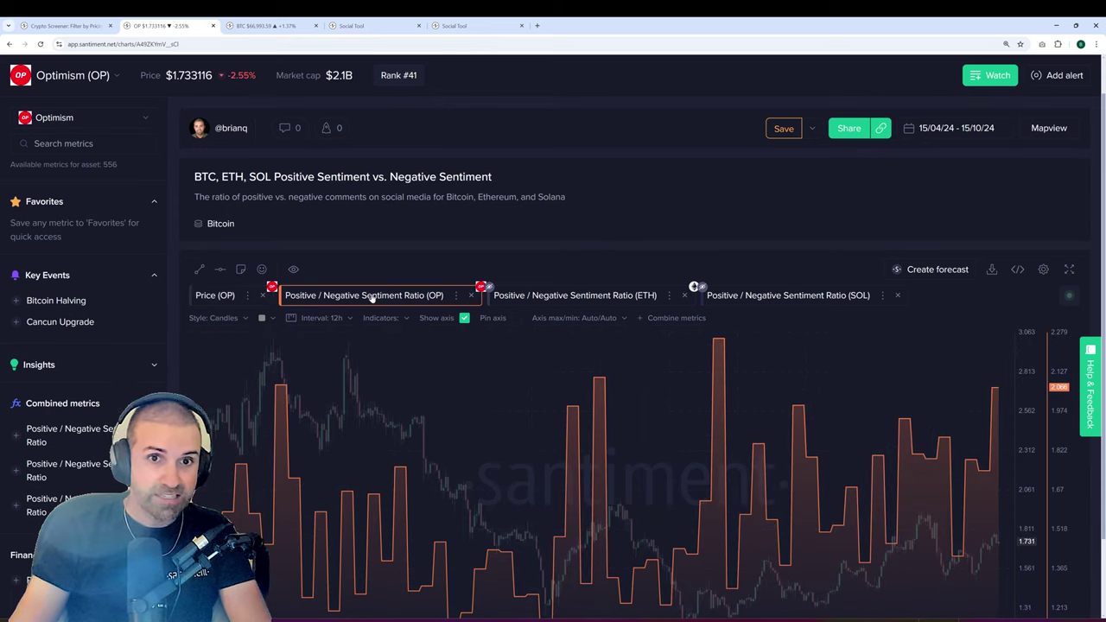
scroll(684, 263, "down", 1)
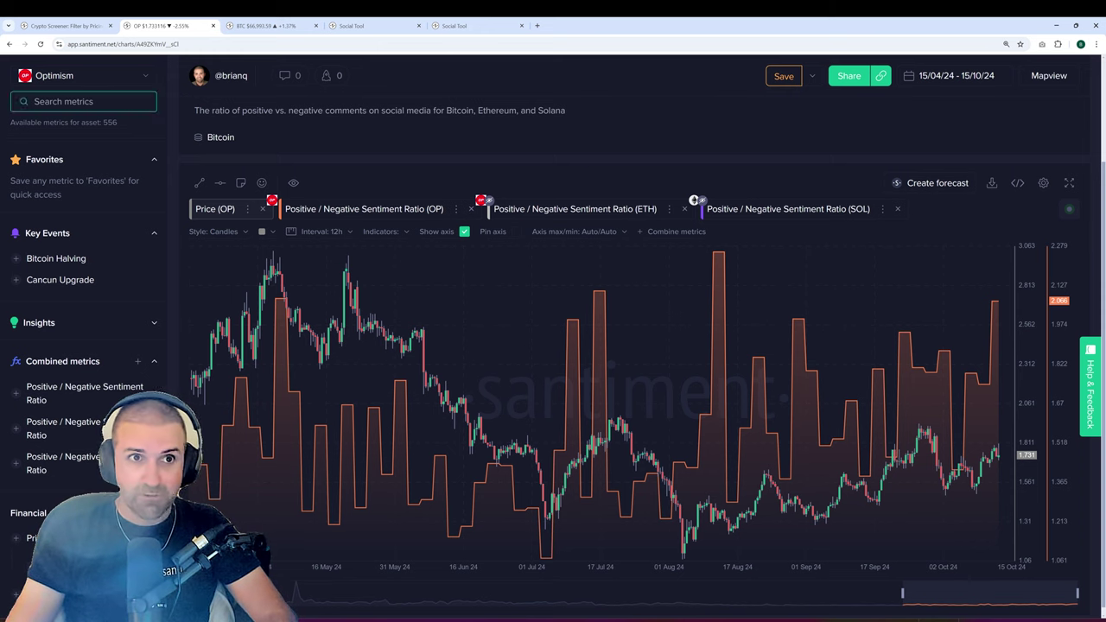
scroll(571, 161, "up", 3)
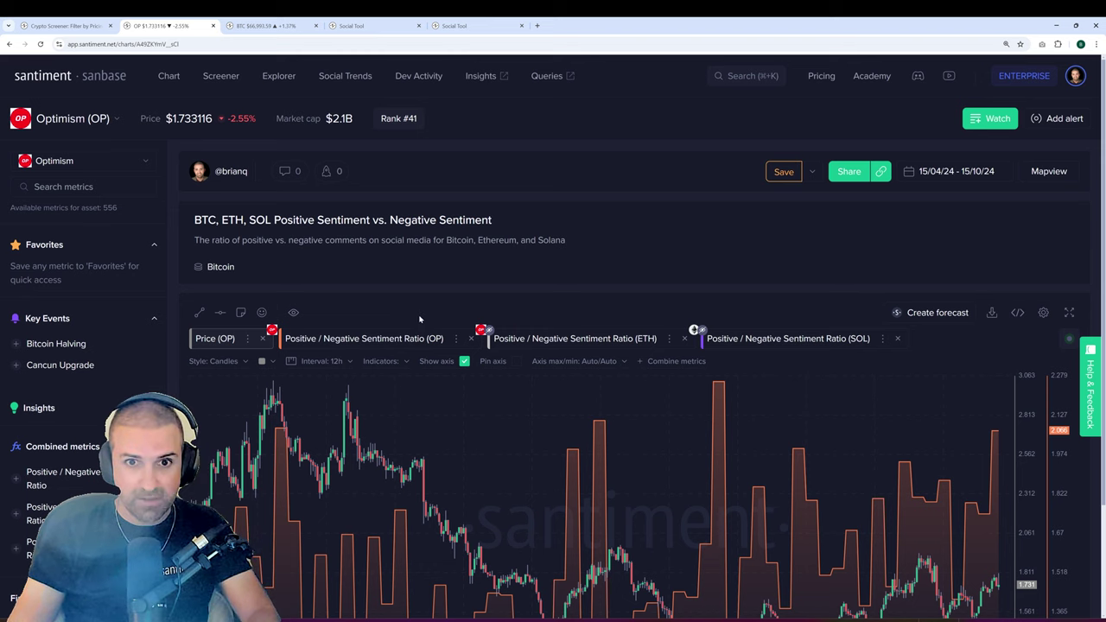
Expand the BTC, ETH and SOL weighted sentiment chart, view BTC sentiment settings, then restore normal view
left_click(264, 26)
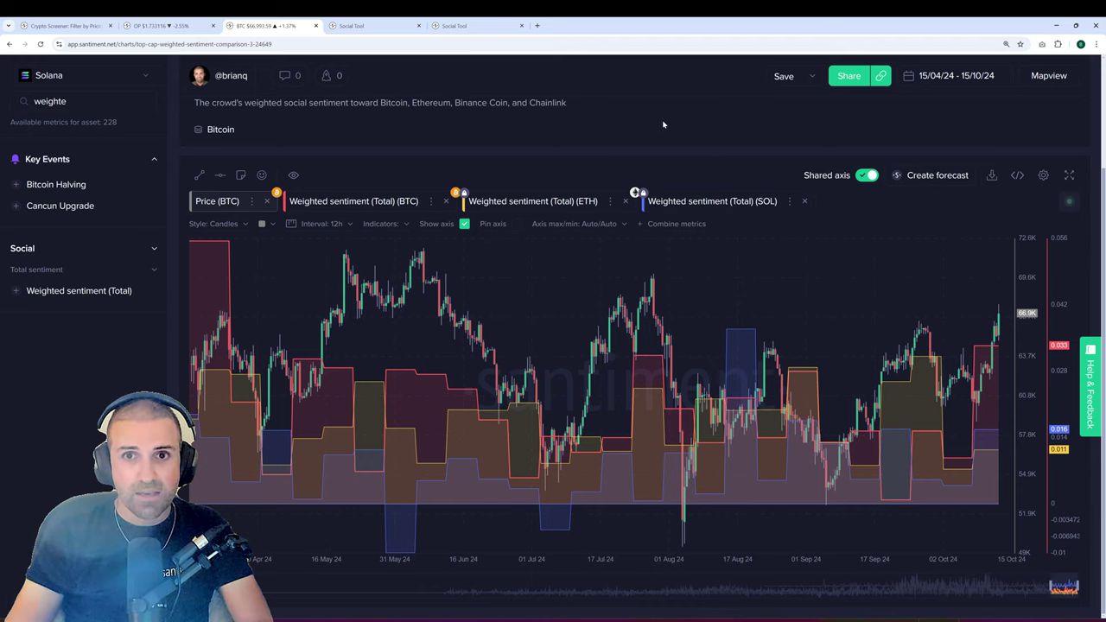
left_click(1069, 174)
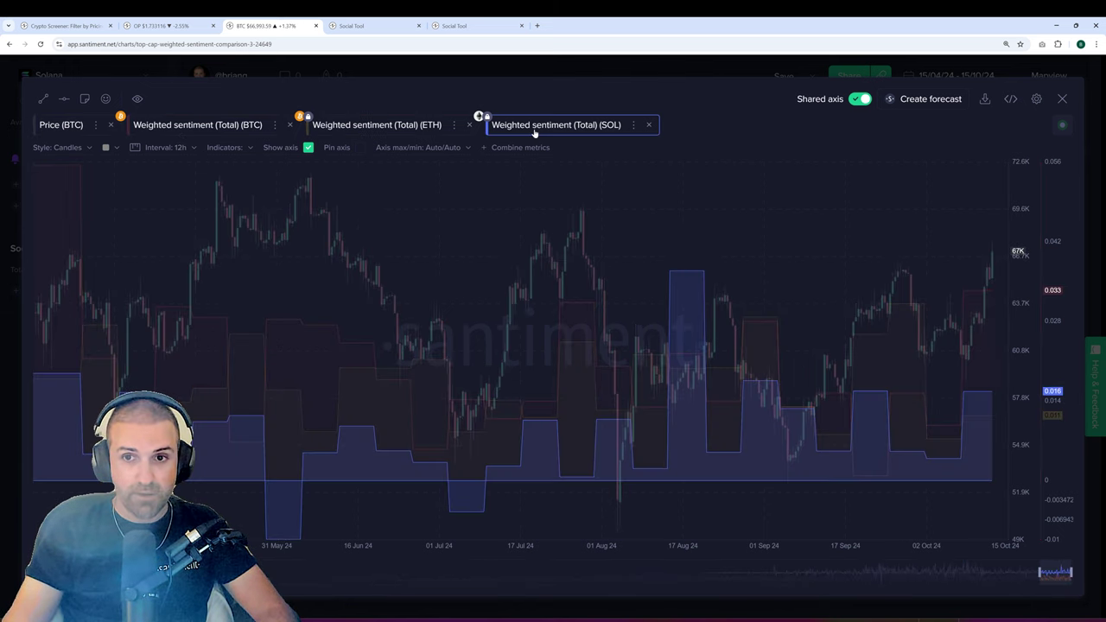
left_click(179, 128)
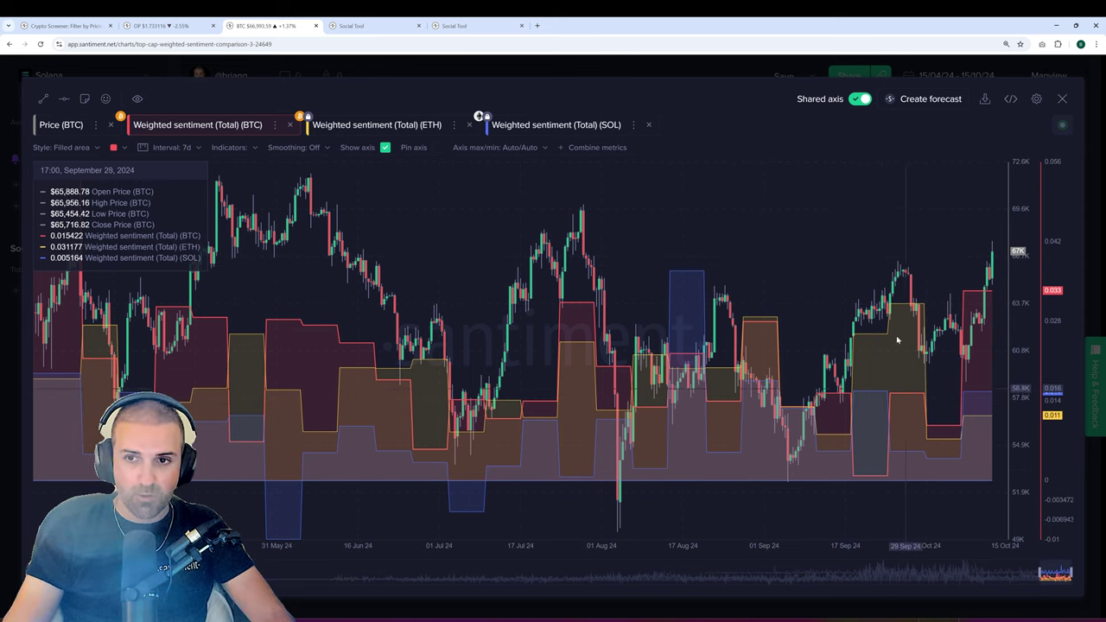
left_click(395, 70)
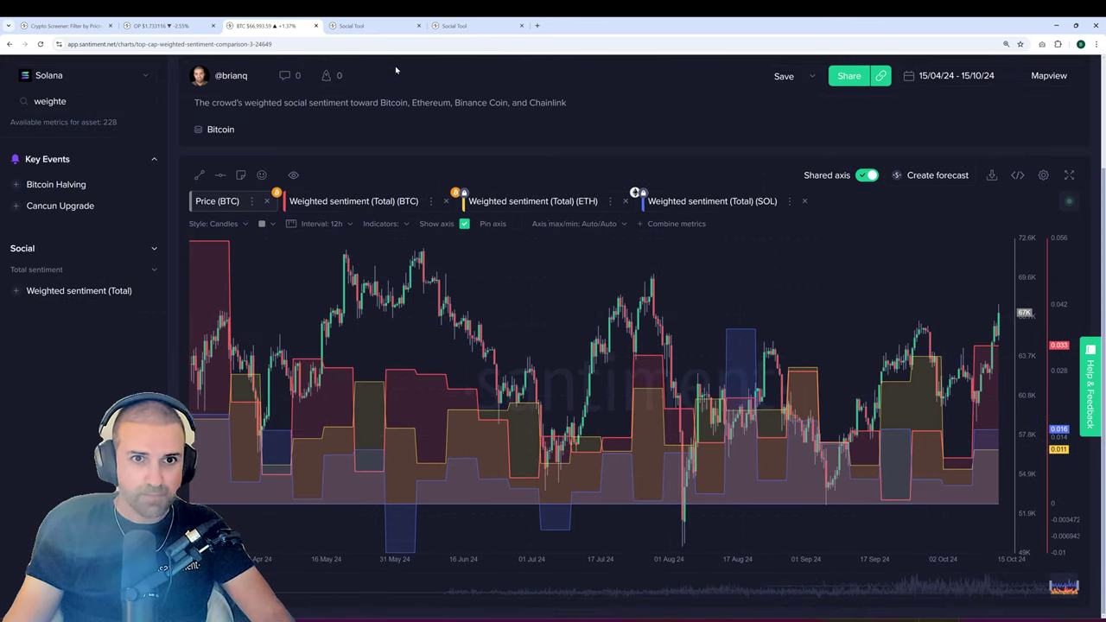
Switch to the Social Trends tab comparing 50k–59k and 70k–79k mentions against BTC/USD
left_click(363, 25)
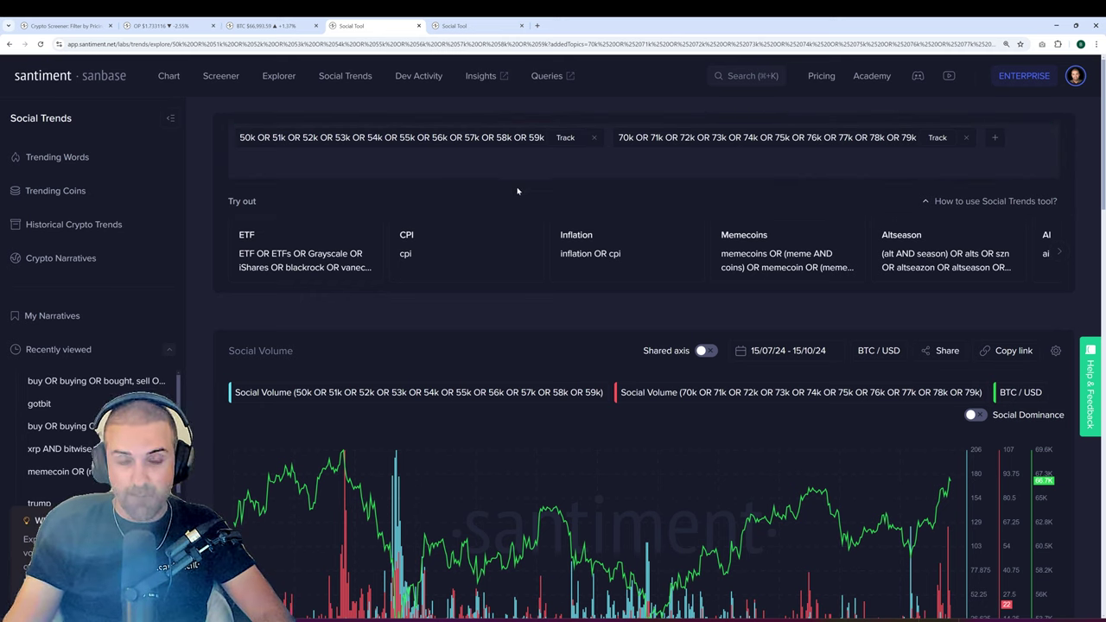
Scroll down to the Social Volume chart for 50k–59k and 70k–79k mentions
scroll(535, 181, "down", 1)
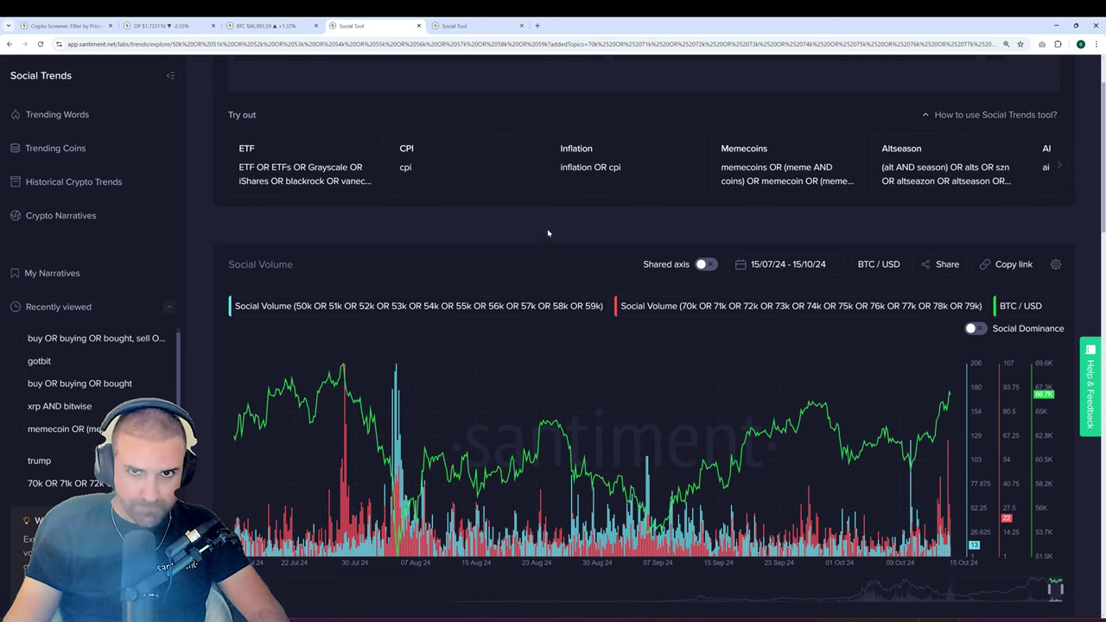
Bring up the buy/bullish versus sell/bearish term social volume chart against BTC/USD
left_click(453, 25)
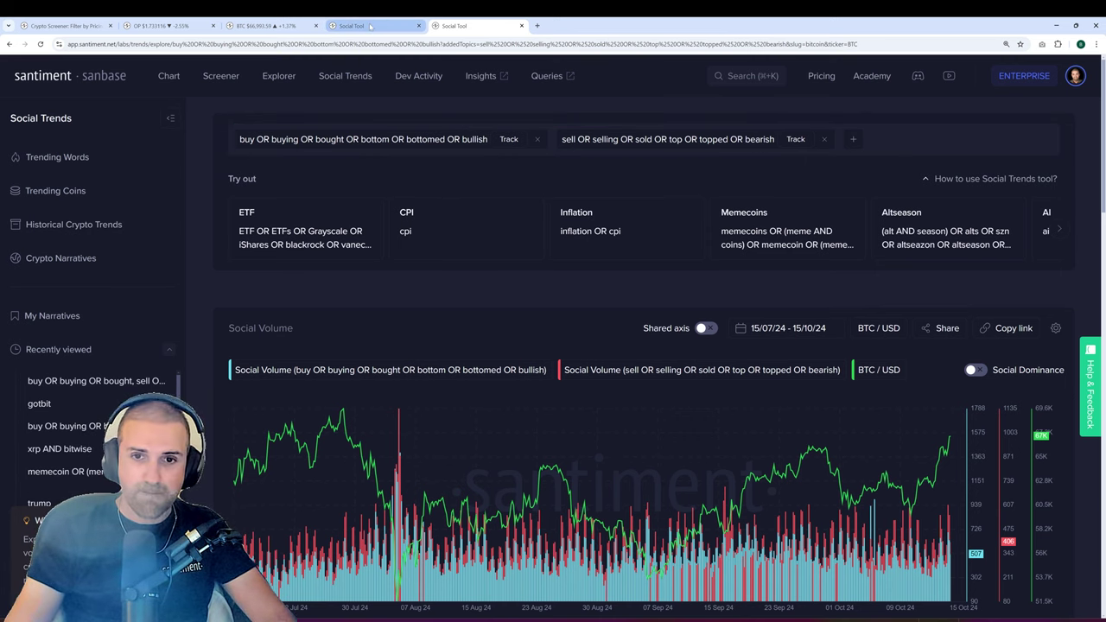
left_click(370, 26)
left_click(473, 28)
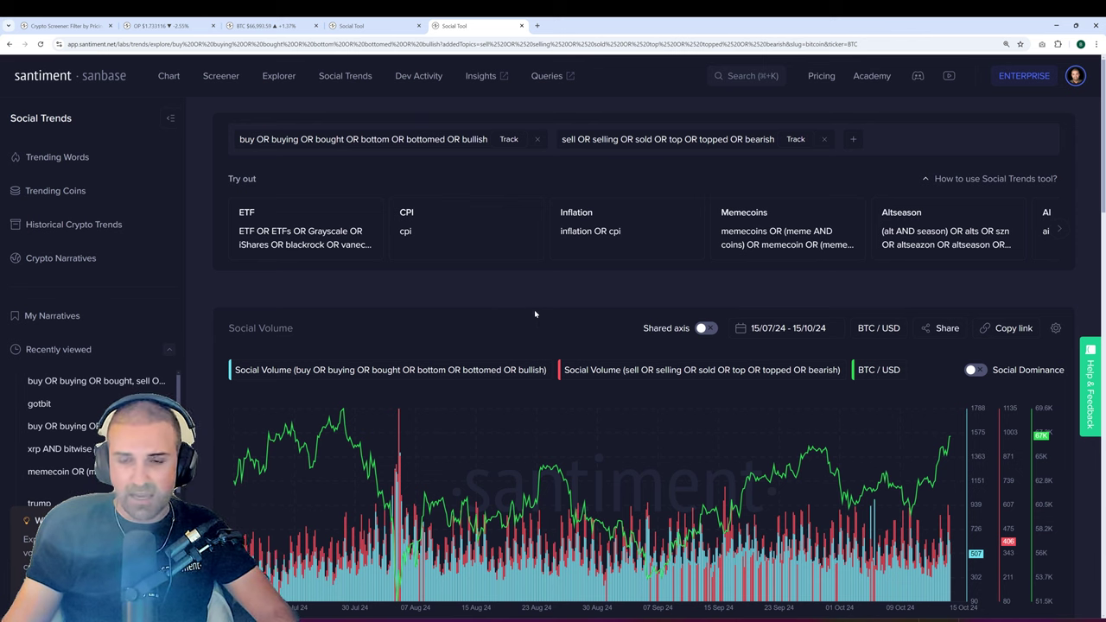
left_click(707, 328)
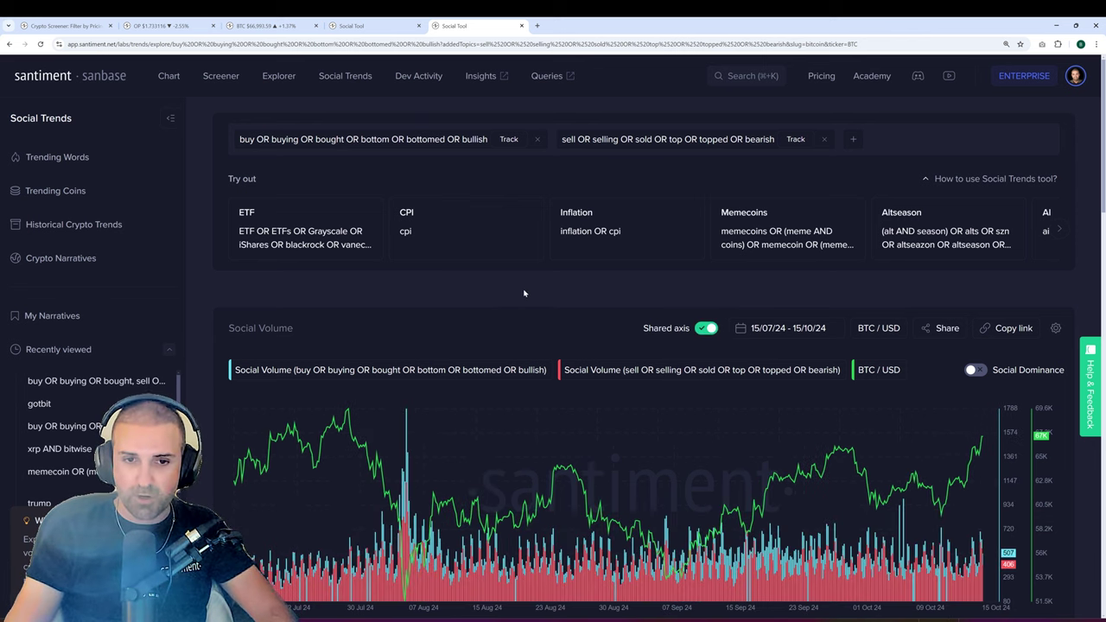